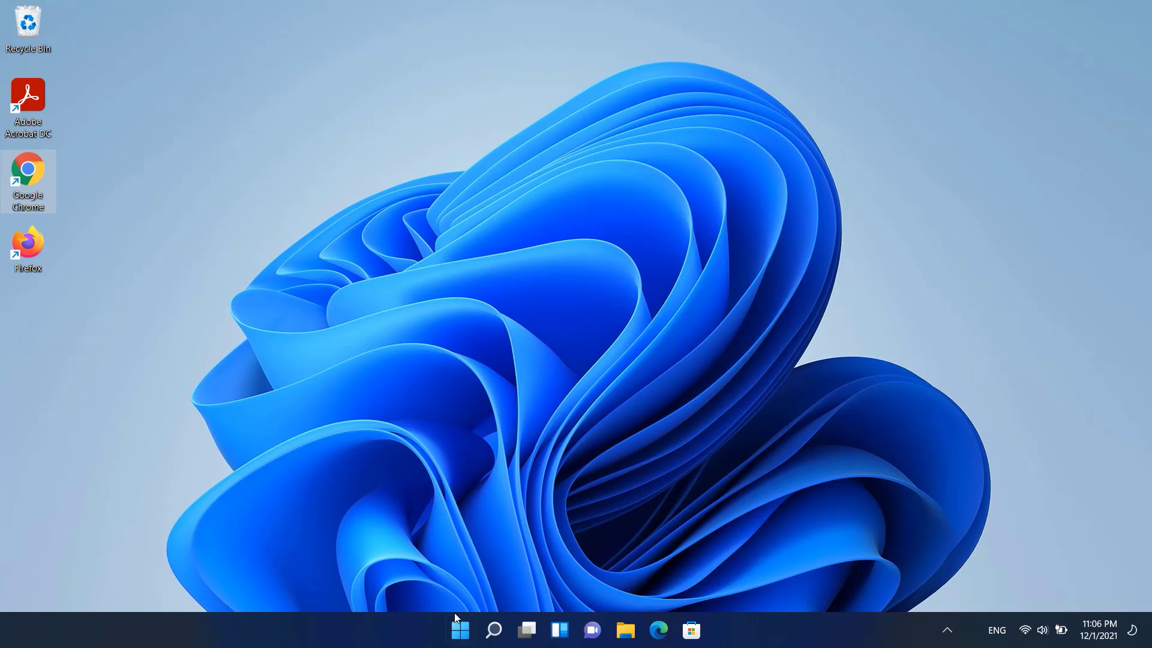
Open the Bluetooth & devices page in Windows Settings.
right_click(465, 628)
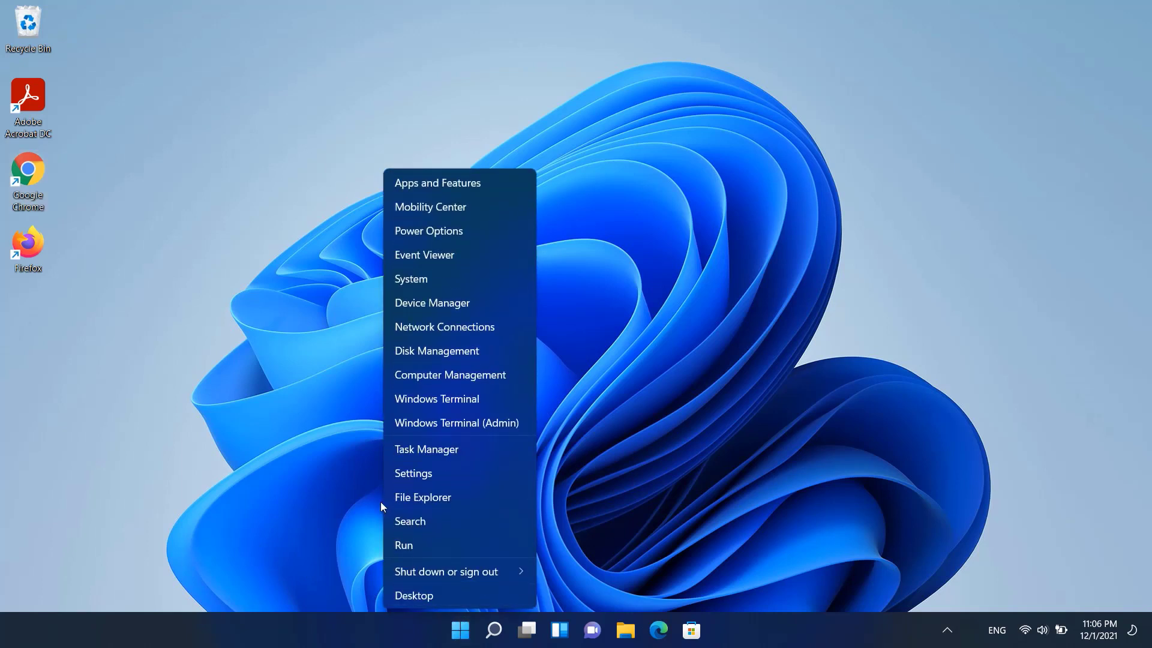
click(412, 476)
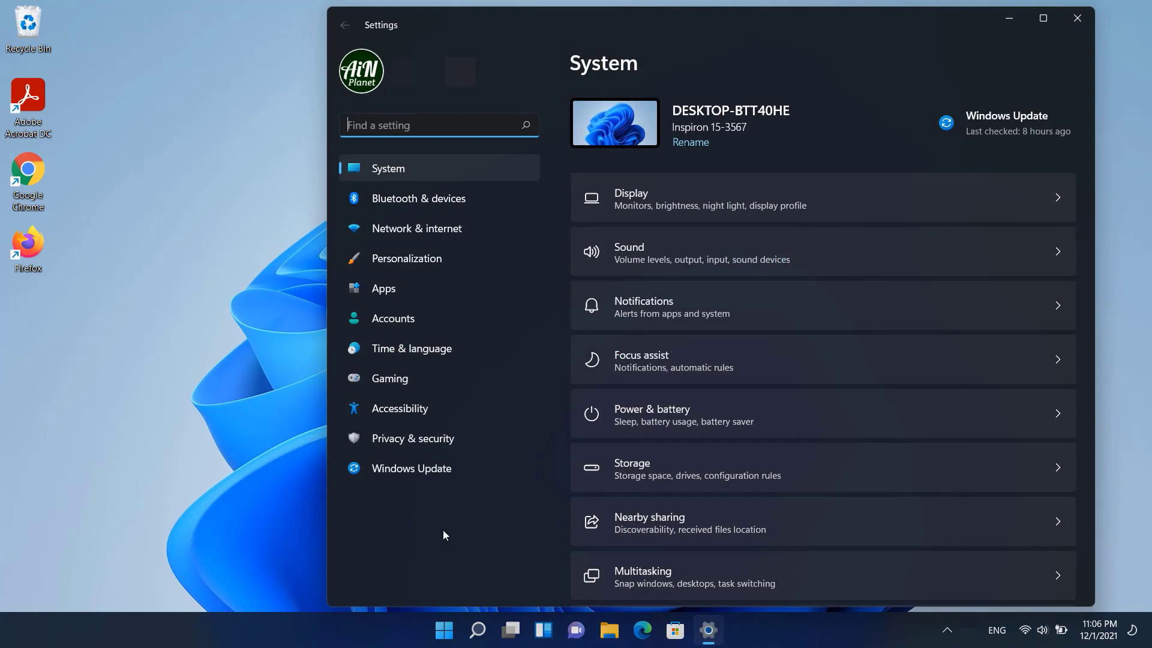
click(405, 199)
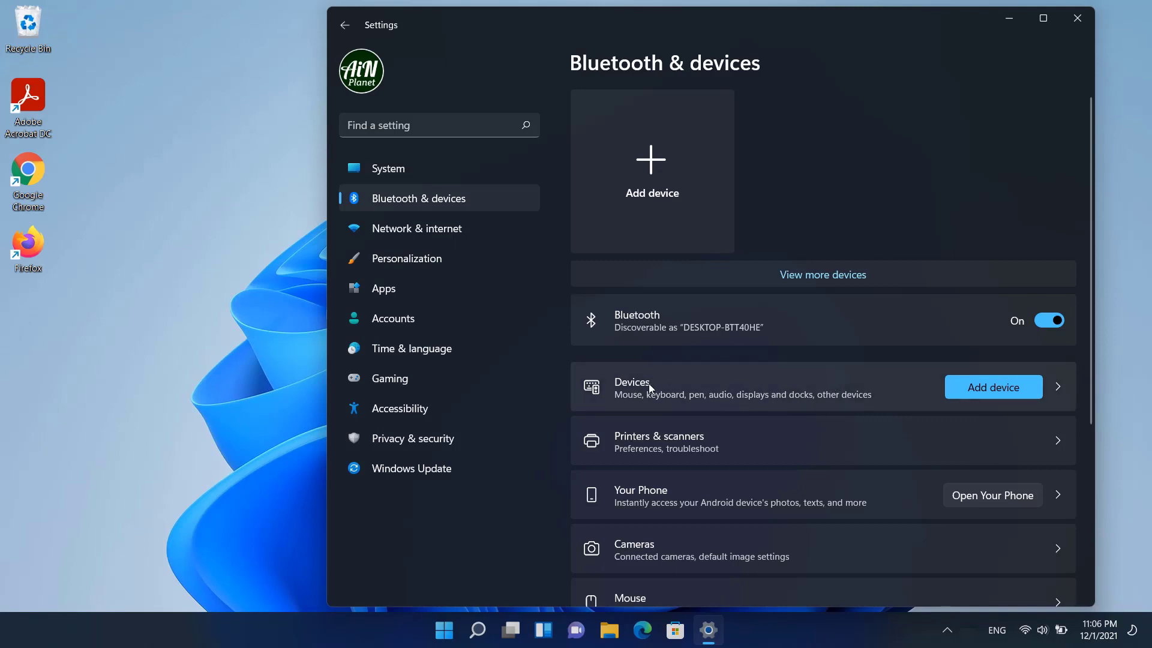
Add the Galaxy A9 Pro as a Bluetooth device and confirm the pairing on the PC.
click(988, 388)
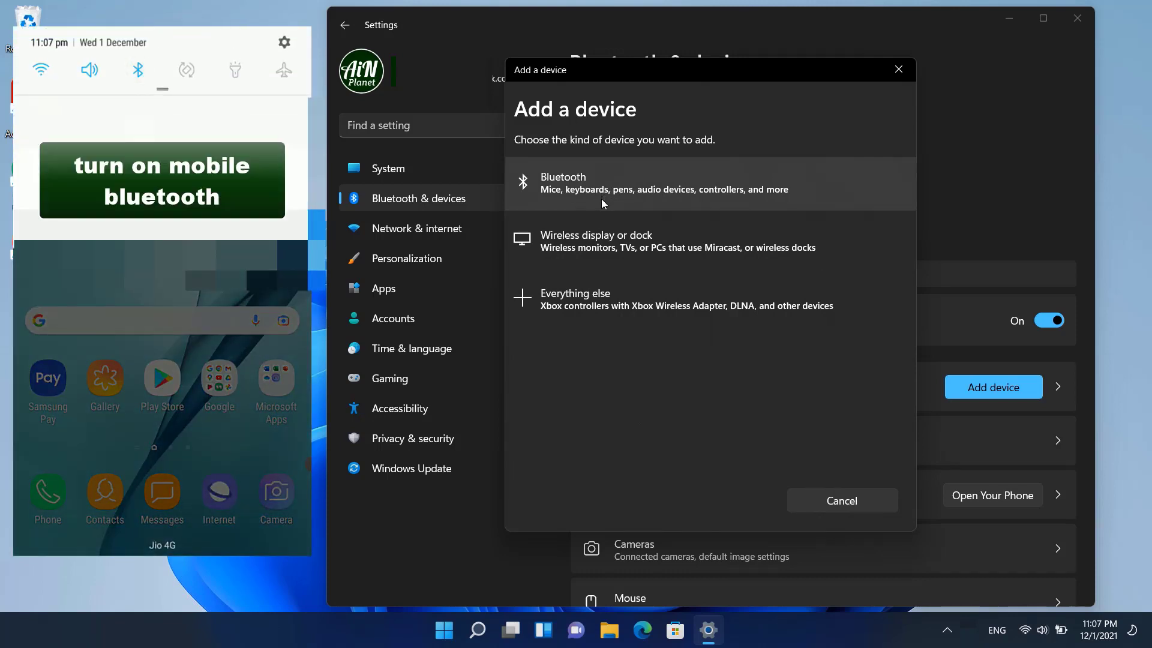
click(600, 181)
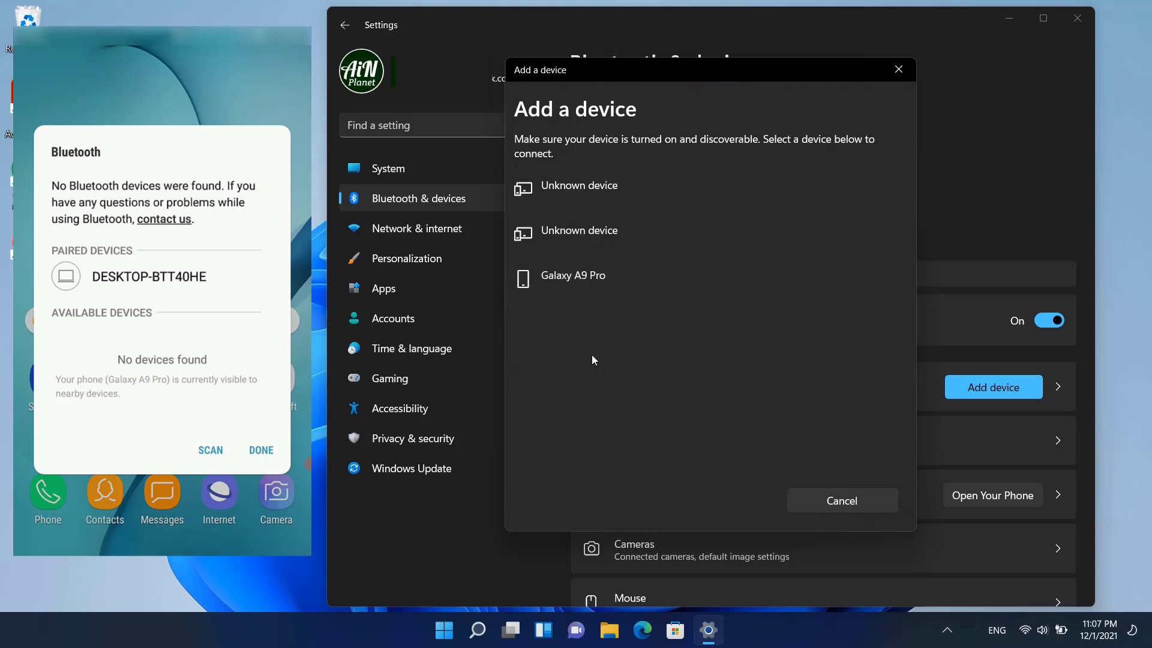
click(620, 282)
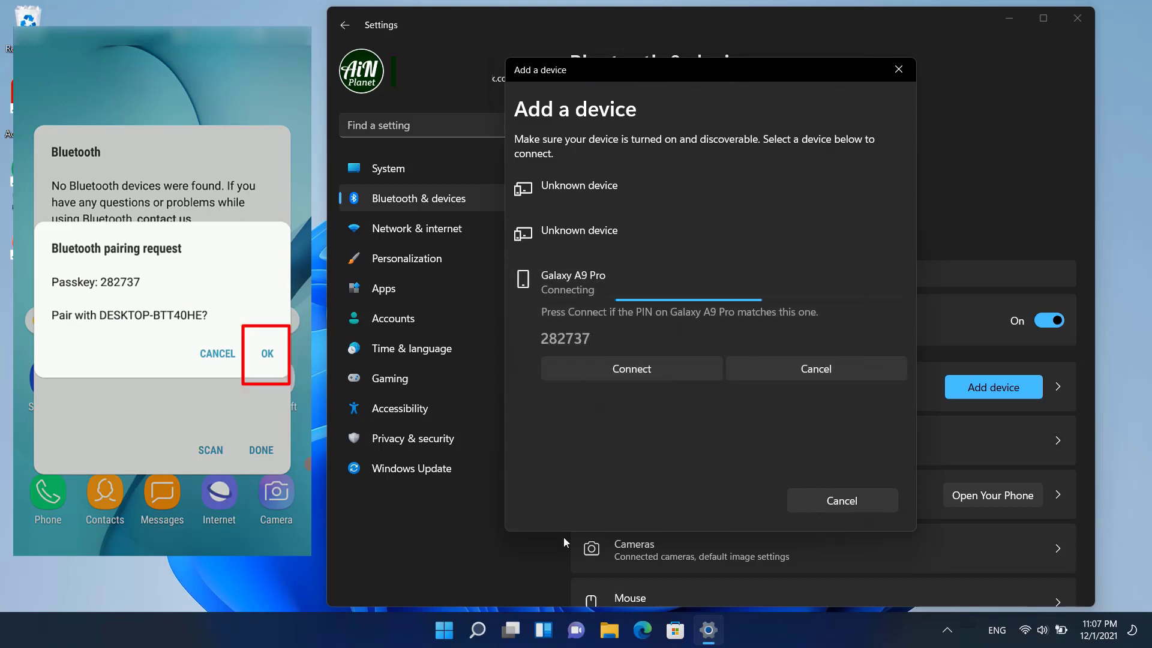
click(633, 372)
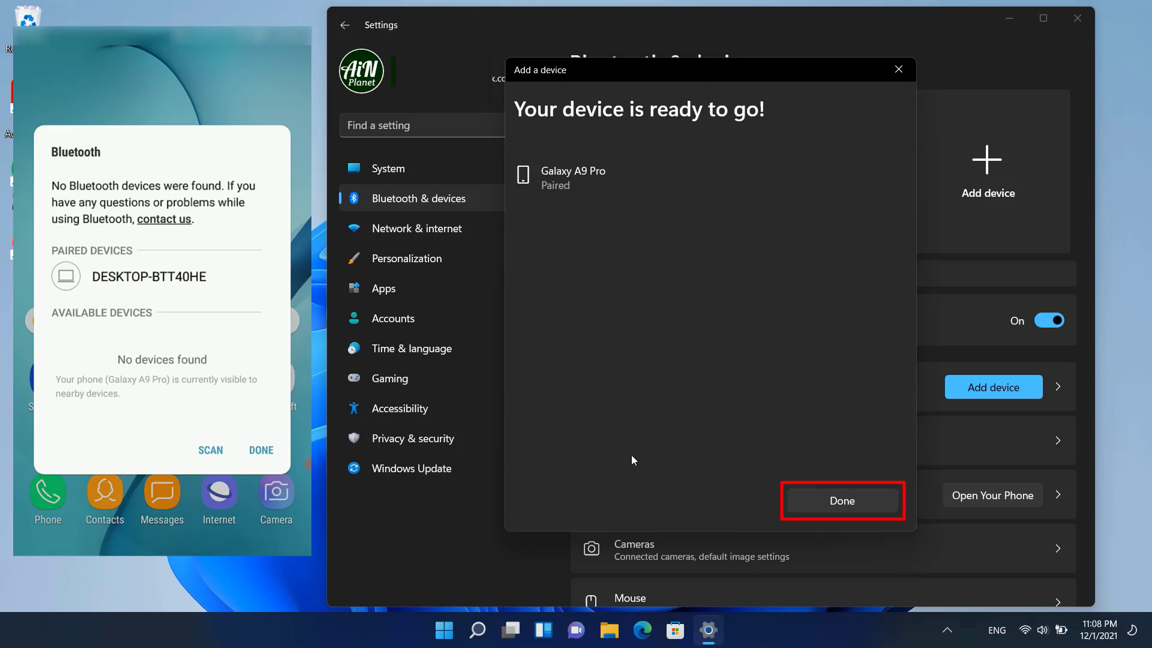
click(841, 500)
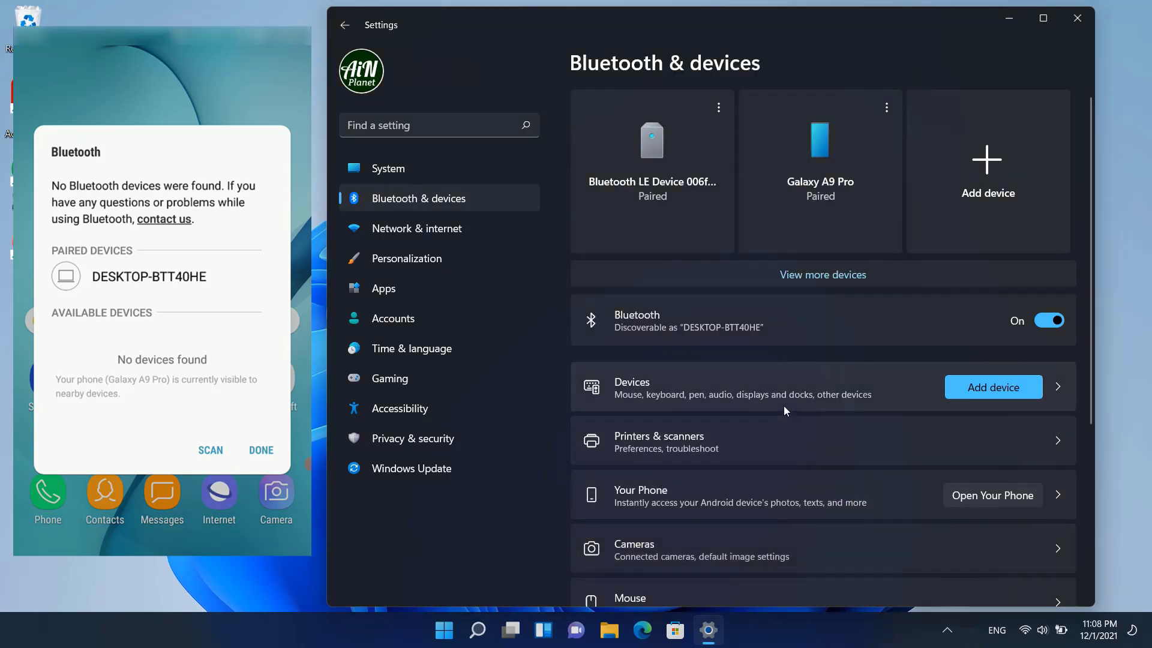
Open the Your Phone app, start its setup, confirm the companion app is ready, and choose pairing with a QR code.
scroll(879, 483, down, 1)
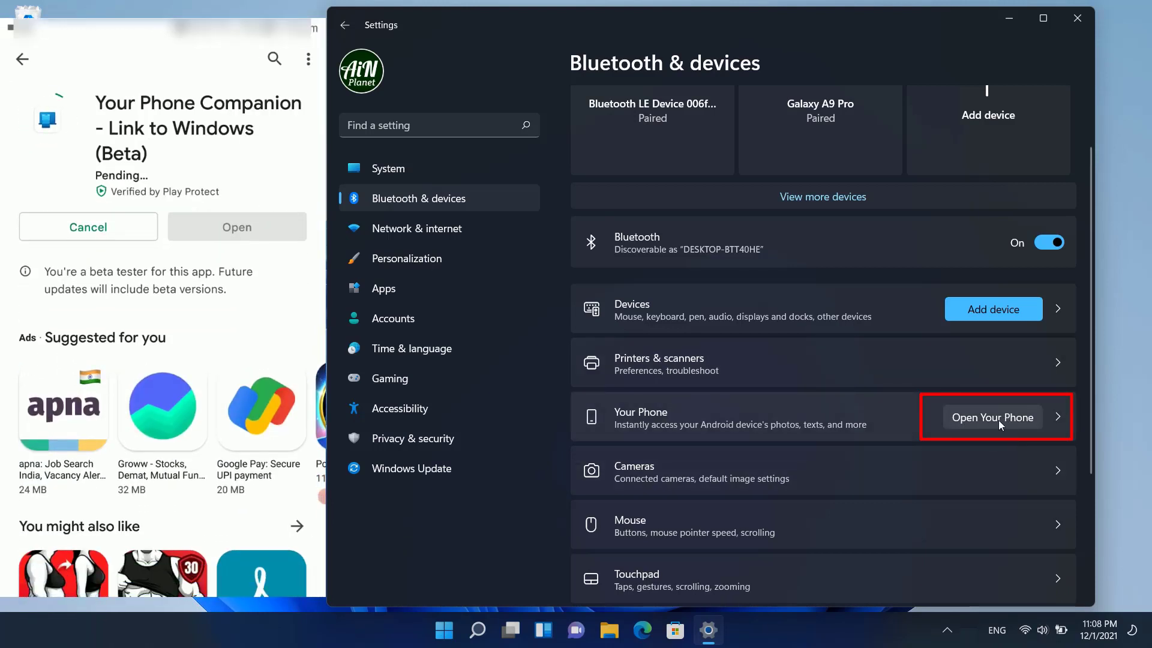
click(973, 417)
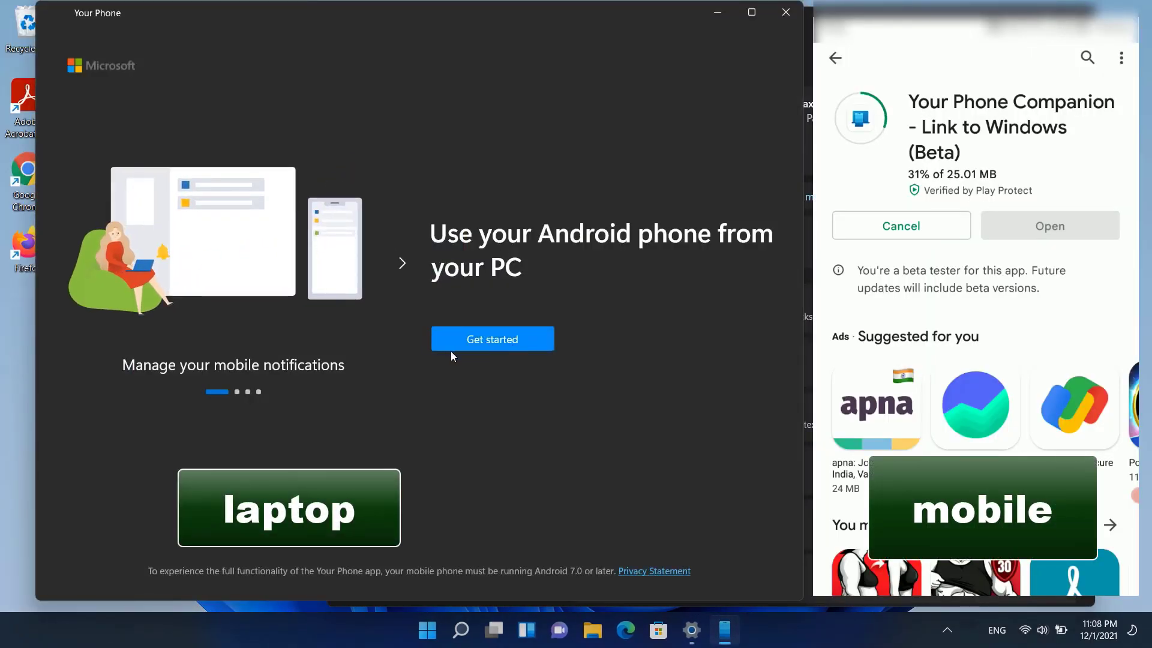
click(480, 339)
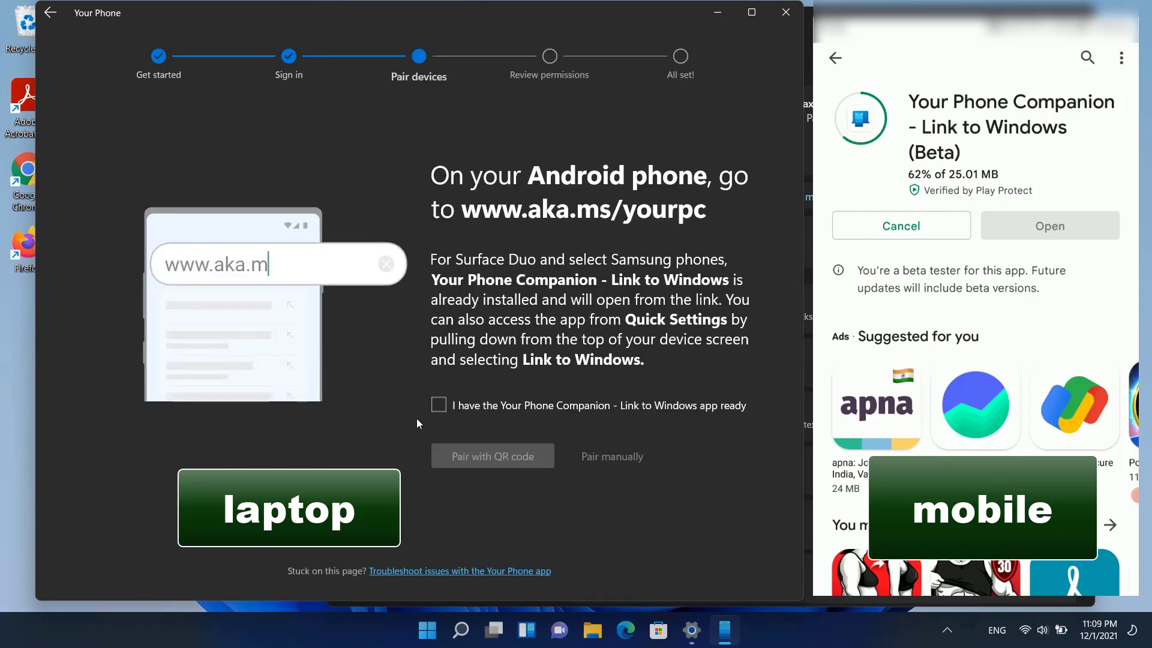
click(438, 406)
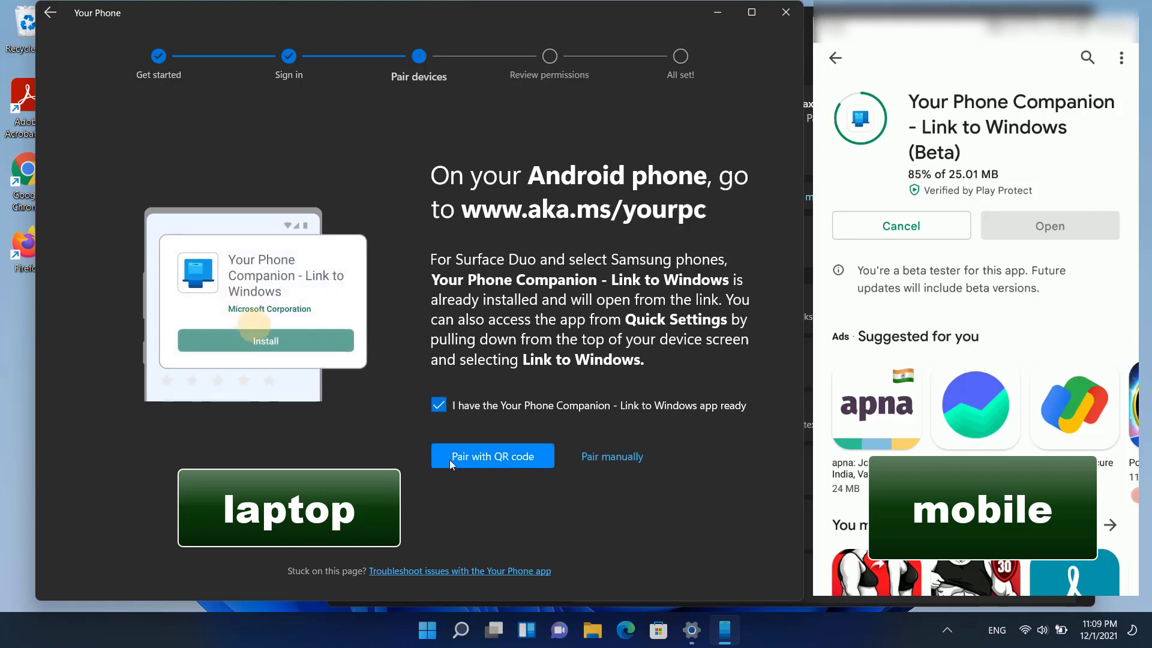
click(483, 458)
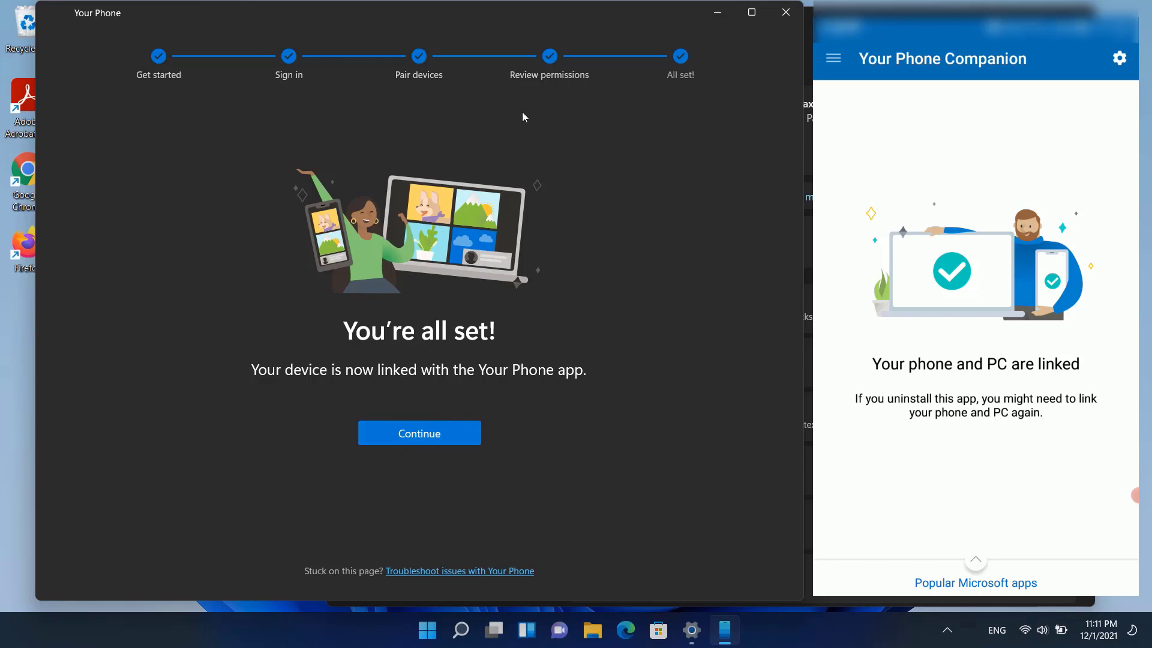
Complete the Your Phone welcome setup without pinning the app to the taskbar, and skip the suggested tasks.
click(401, 433)
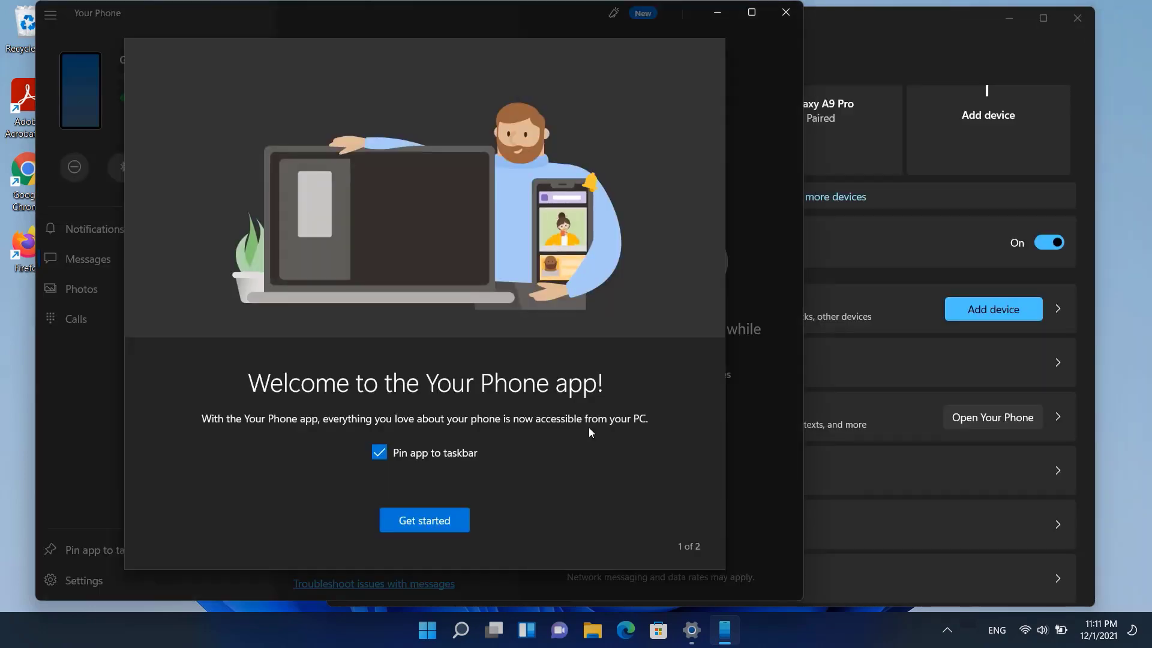
click(395, 456)
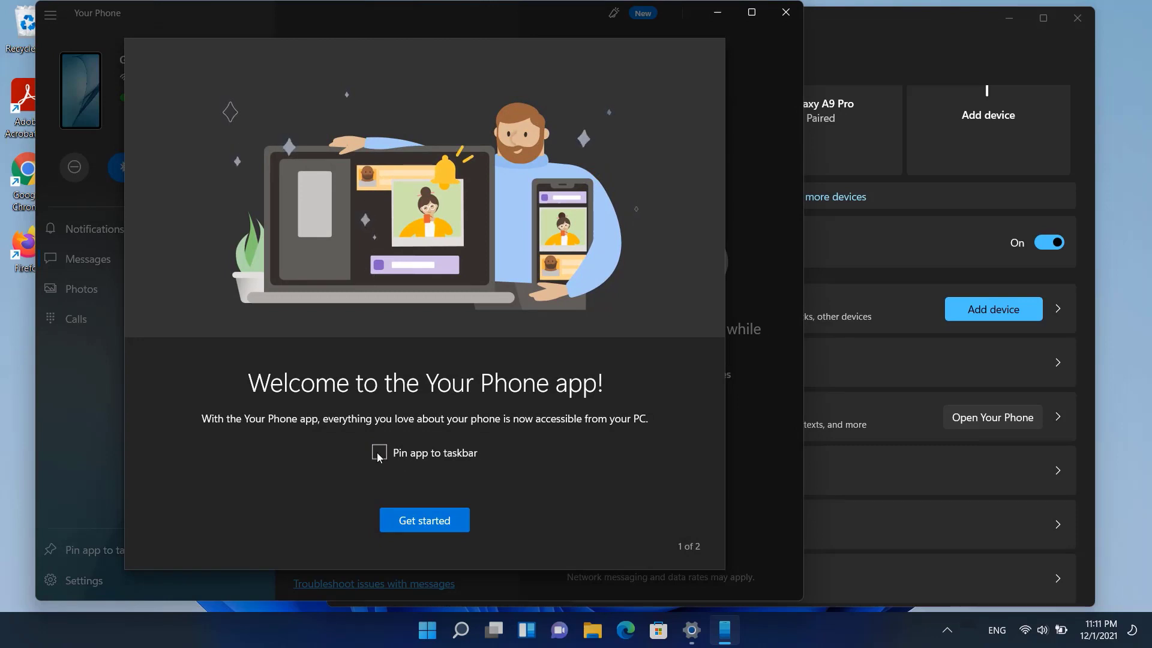
click(421, 522)
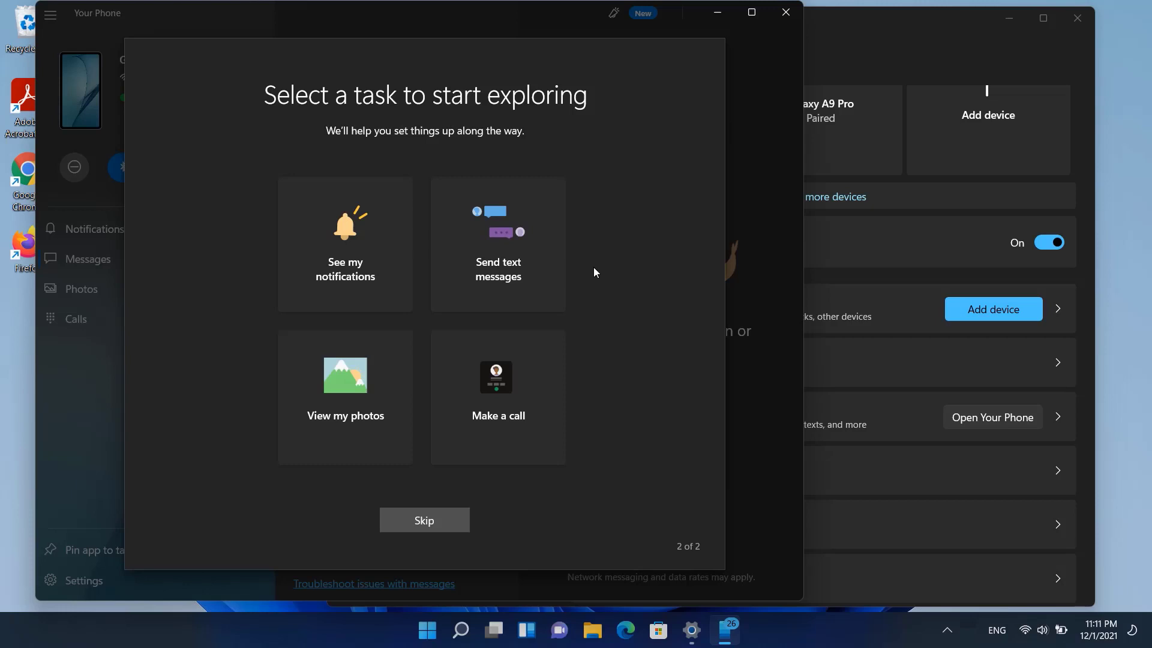
click(424, 520)
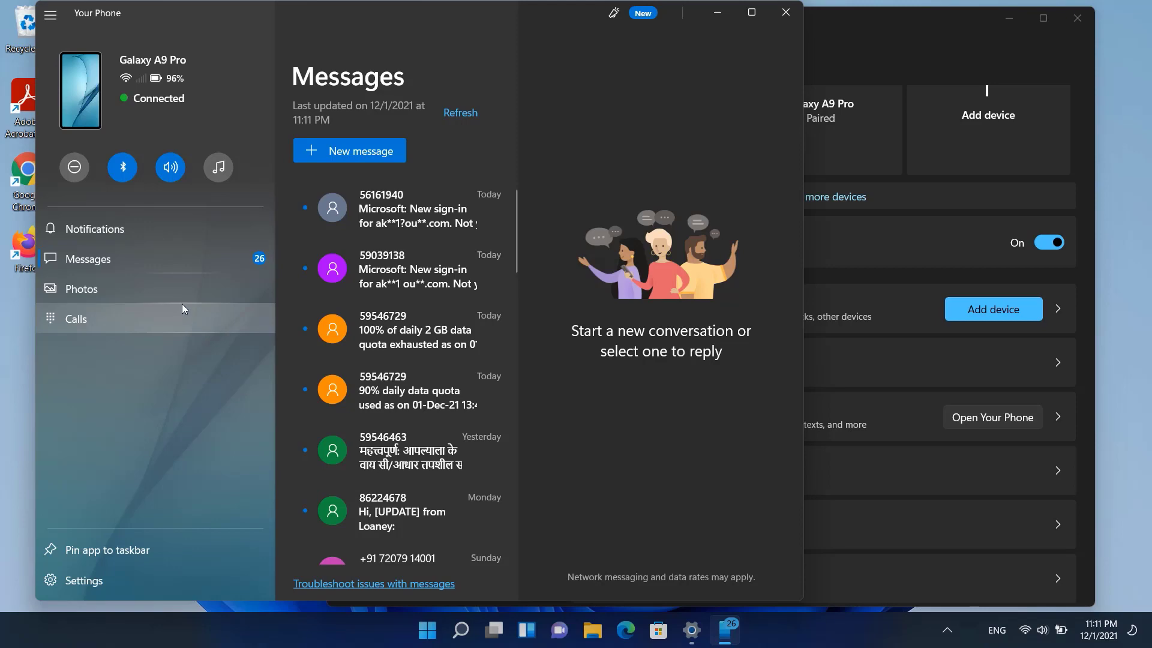
Minimize the Settings window and open the phone's settings from the Notifications page to permit notification syncing.
click(1007, 22)
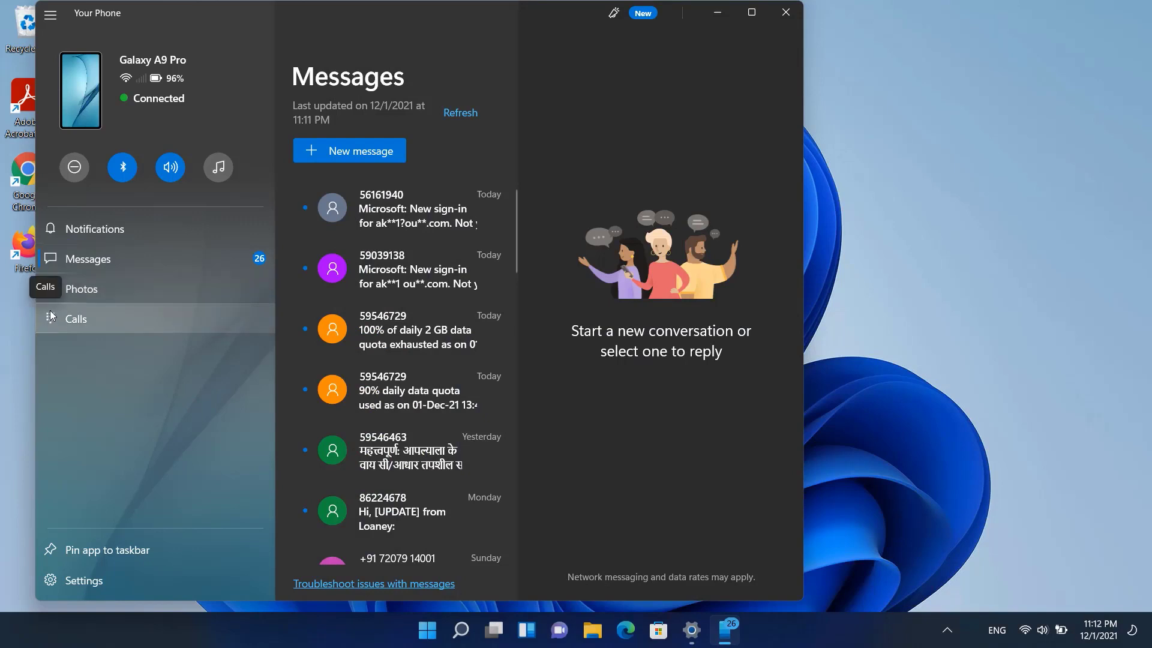
click(106, 230)
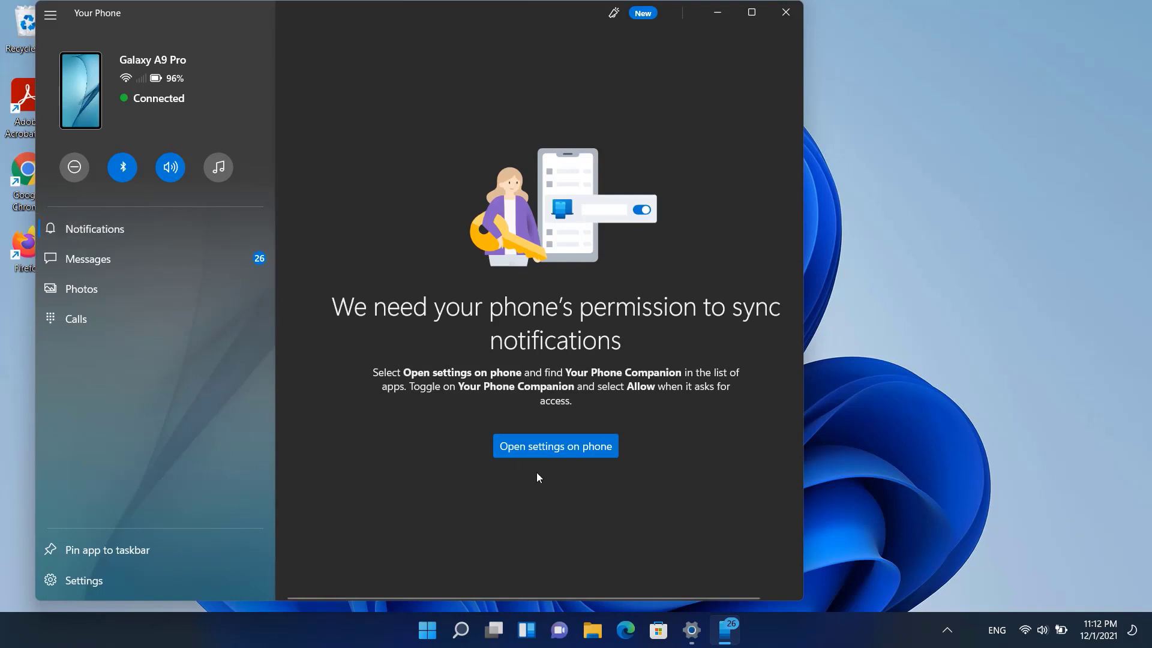
click(541, 449)
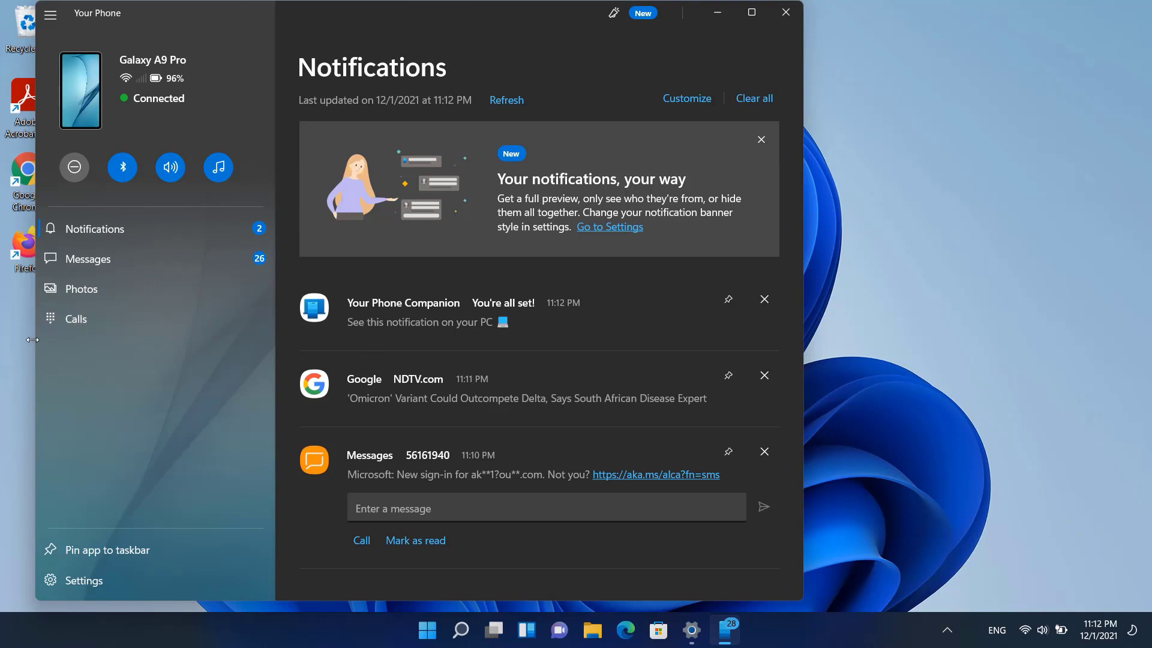
View the phone's messages and photos, and set up calls from the PC by sending the recent-calls permission request.
click(93, 258)
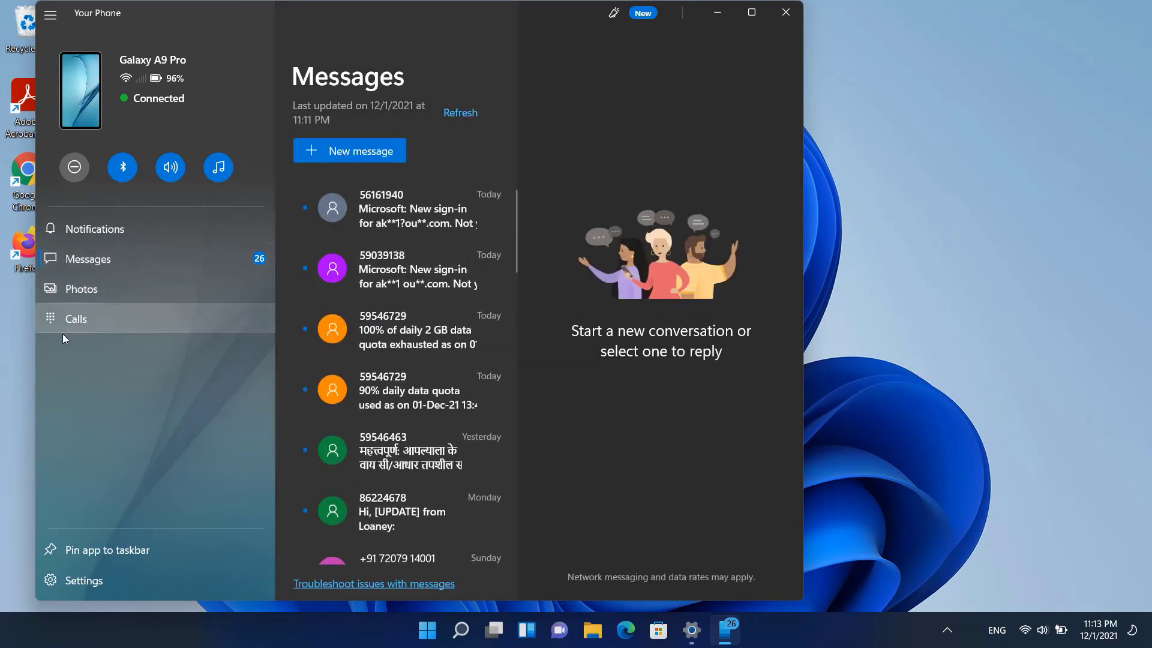
click(92, 290)
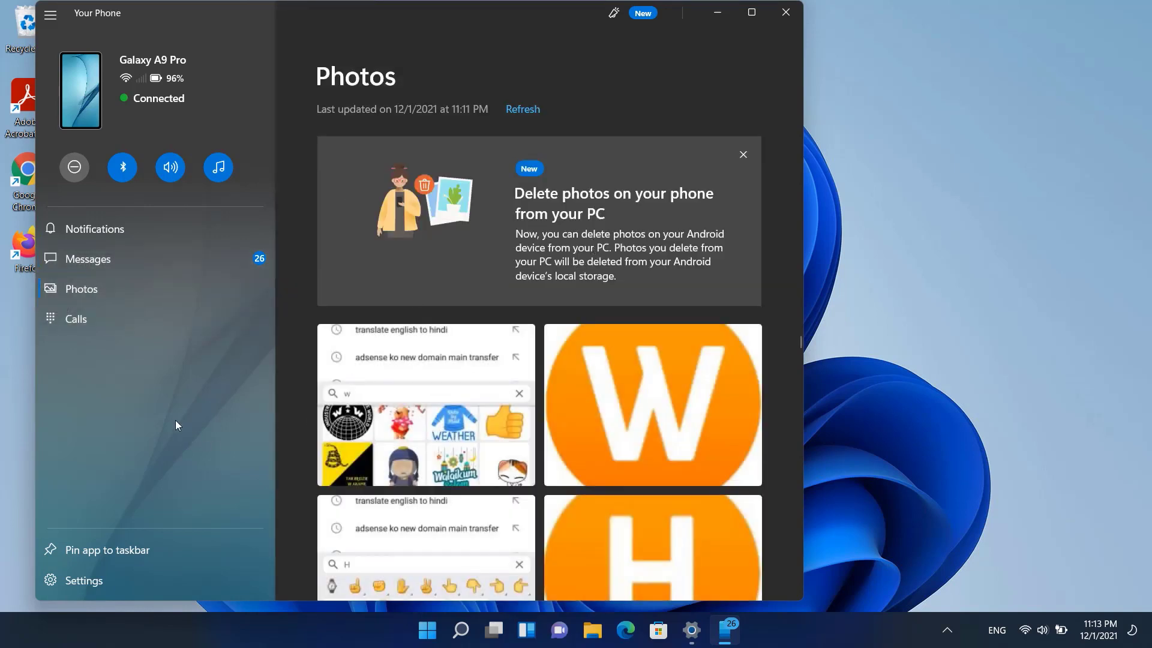
click(77, 319)
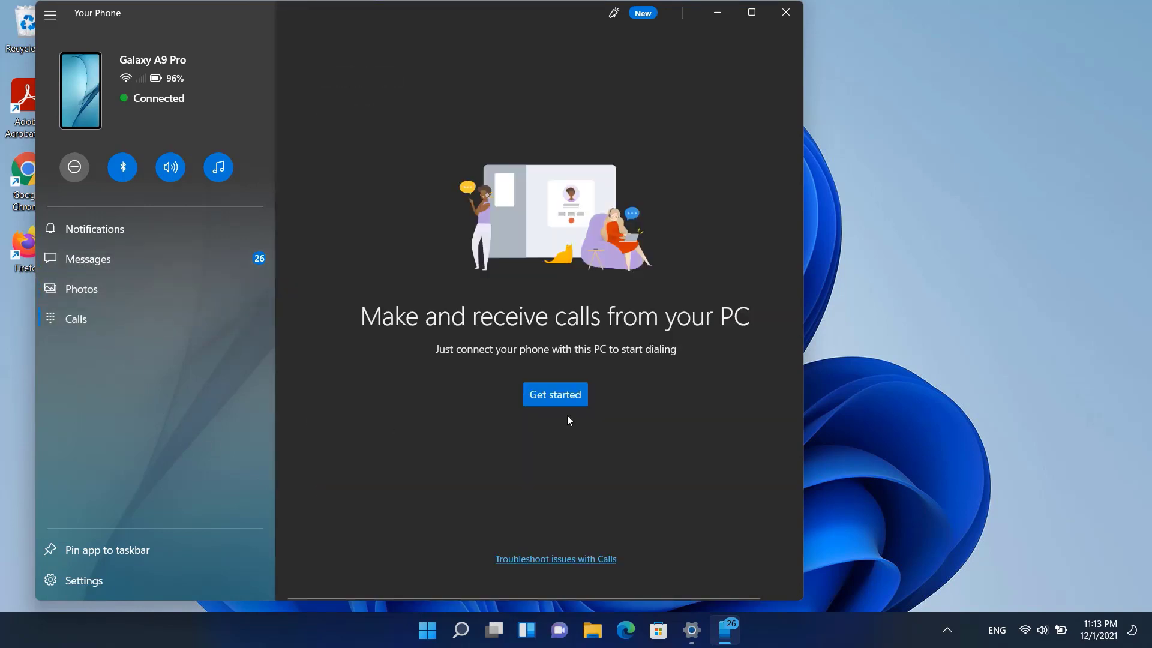
click(544, 394)
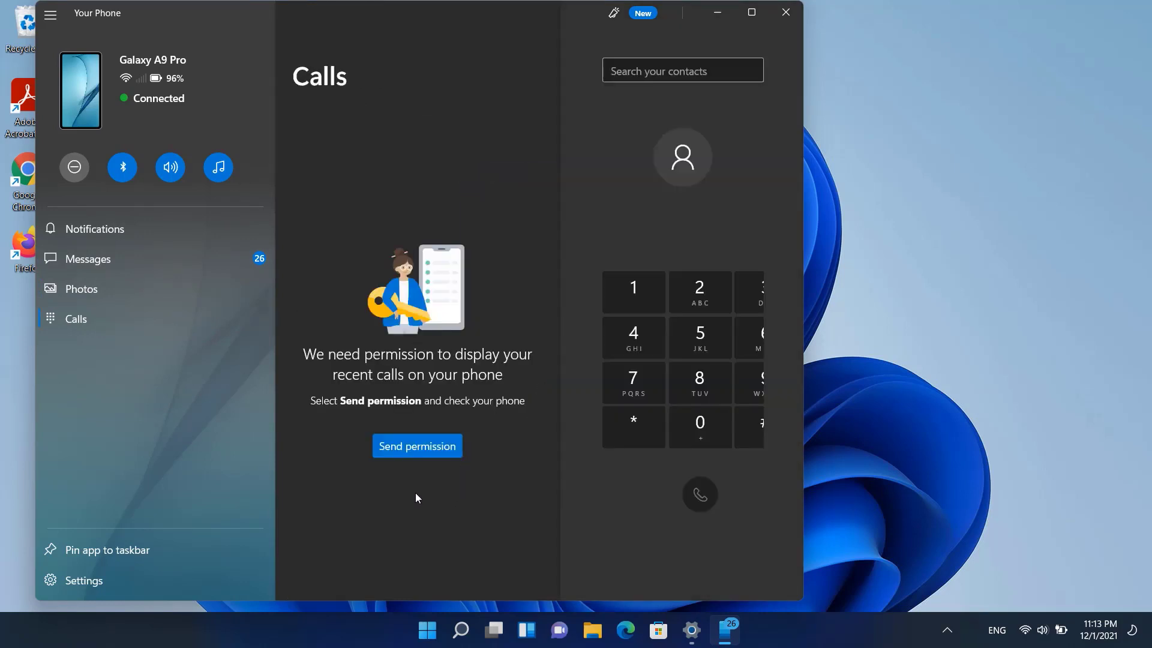
click(391, 450)
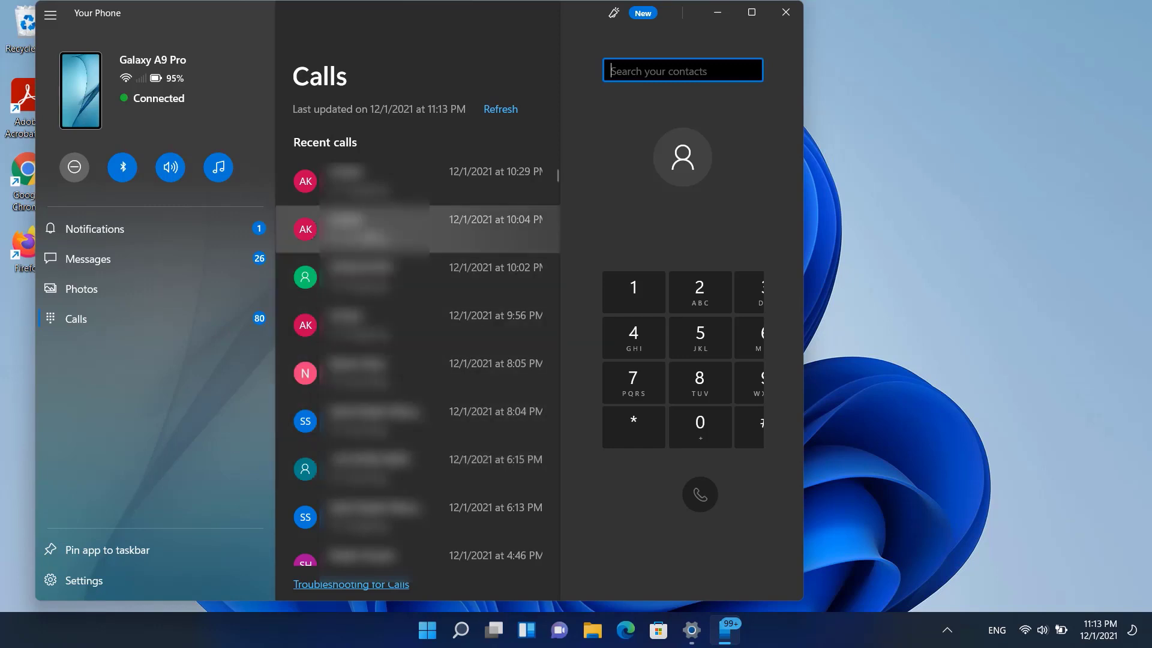
Call the contact of the second entry in the recent calls list from the PC, and end the call.
click(483, 215)
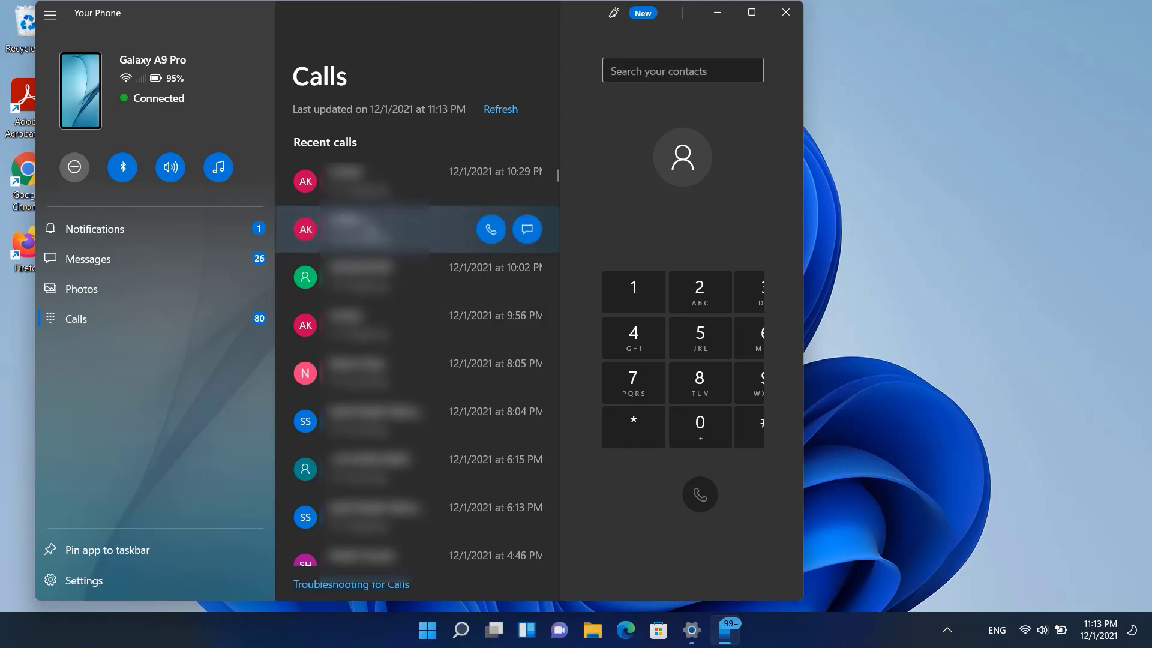
click(490, 230)
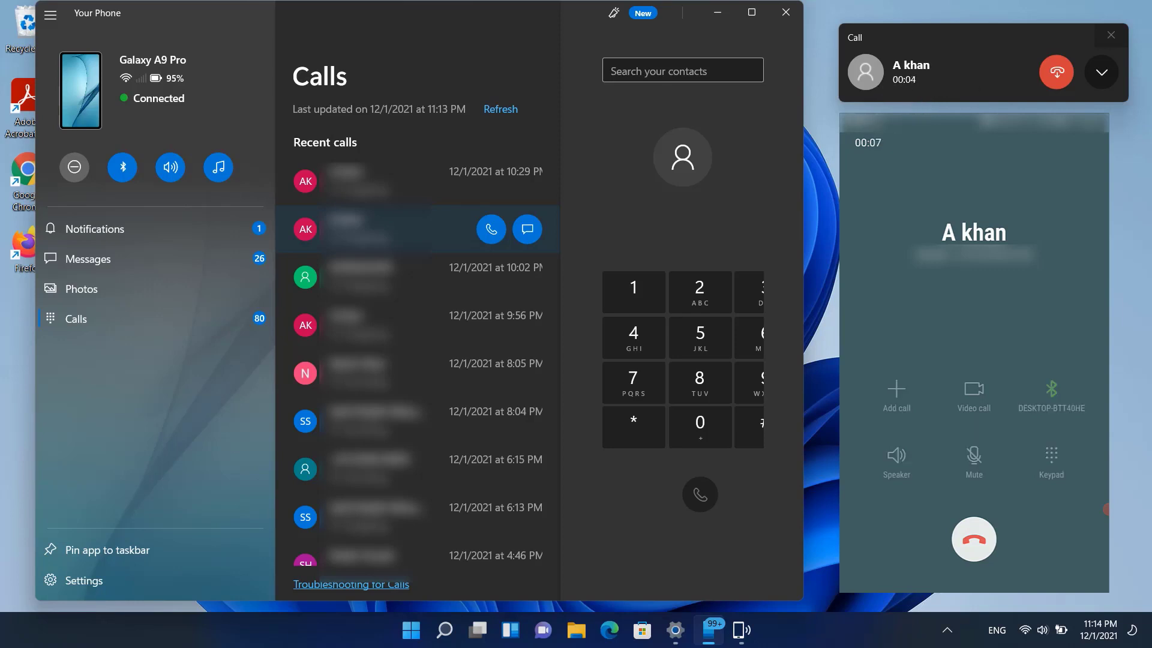
click(1056, 72)
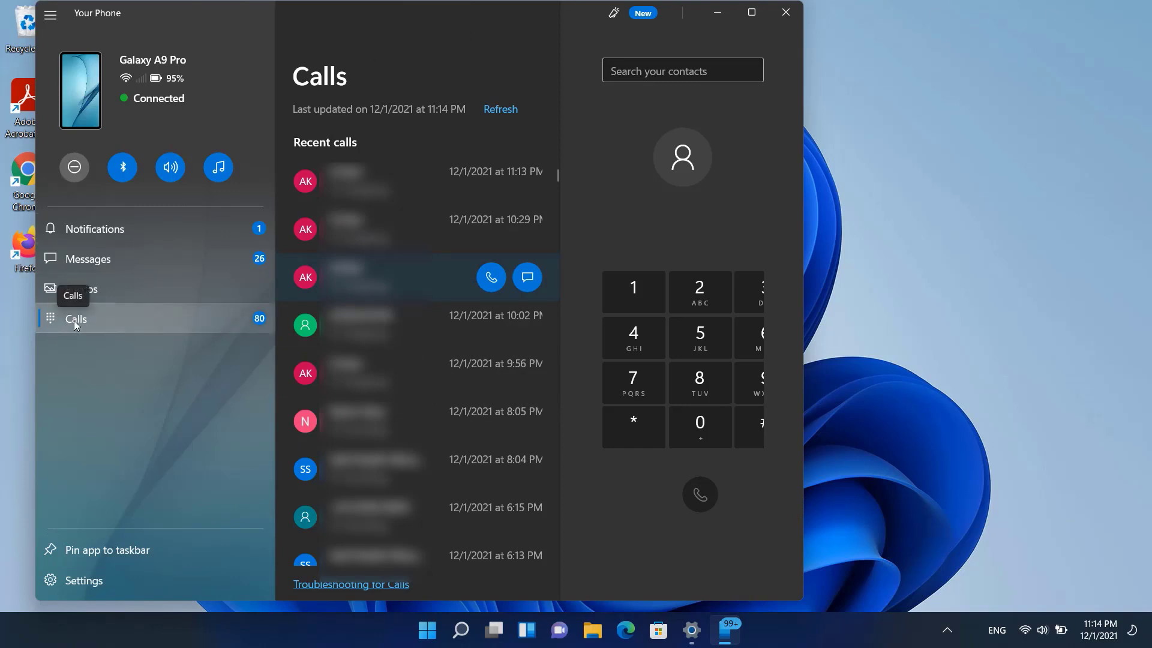
Review the phone's synced notifications, messages, photos and recent calls.
click(94, 229)
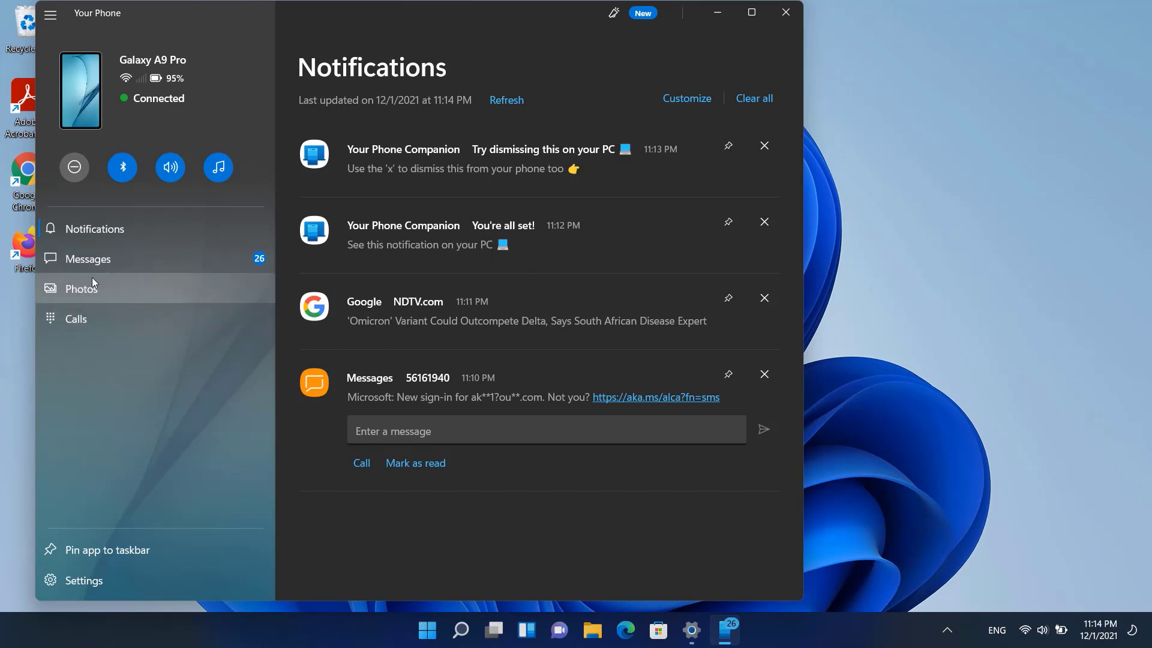
click(95, 255)
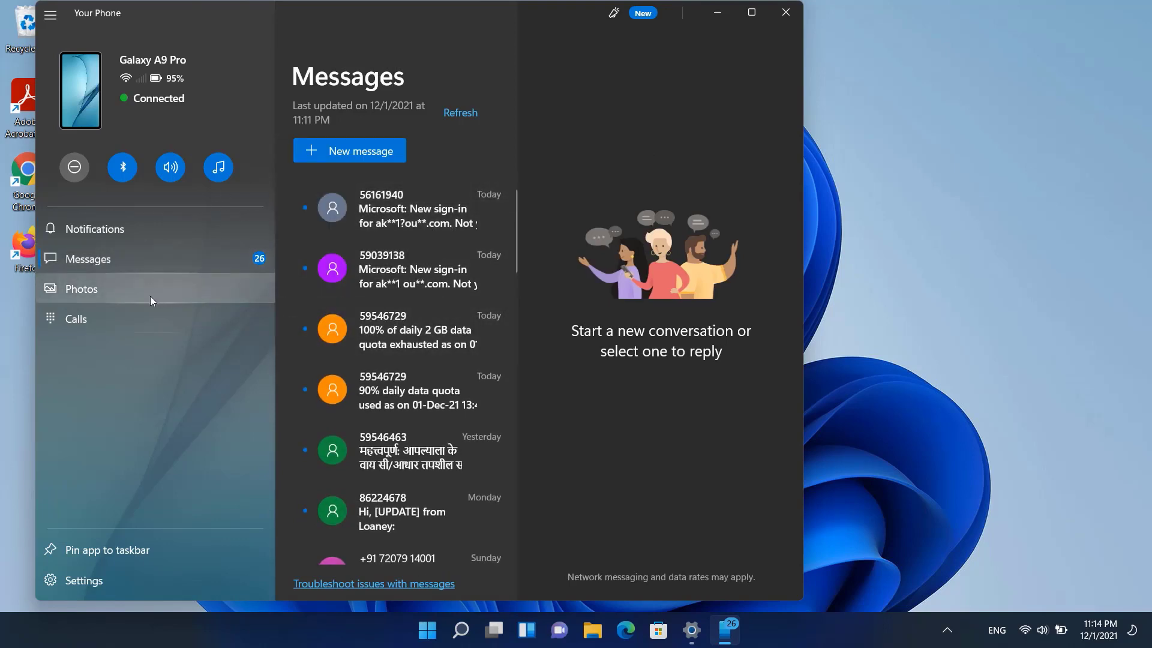
click(115, 292)
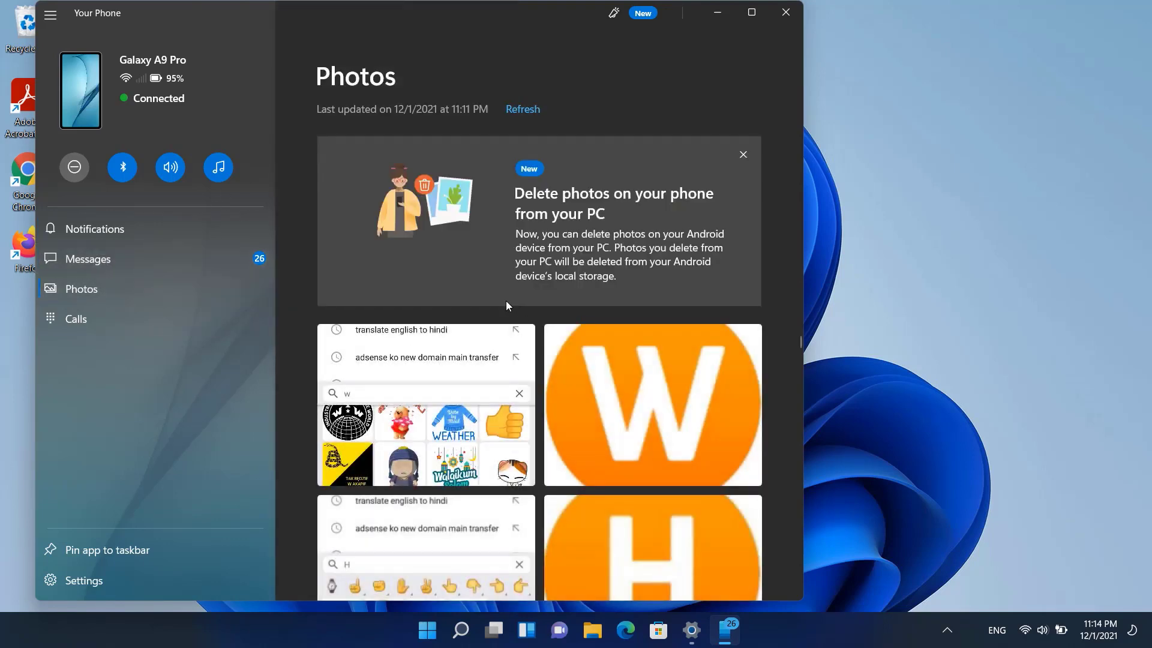
scroll(461, 373, down, 2)
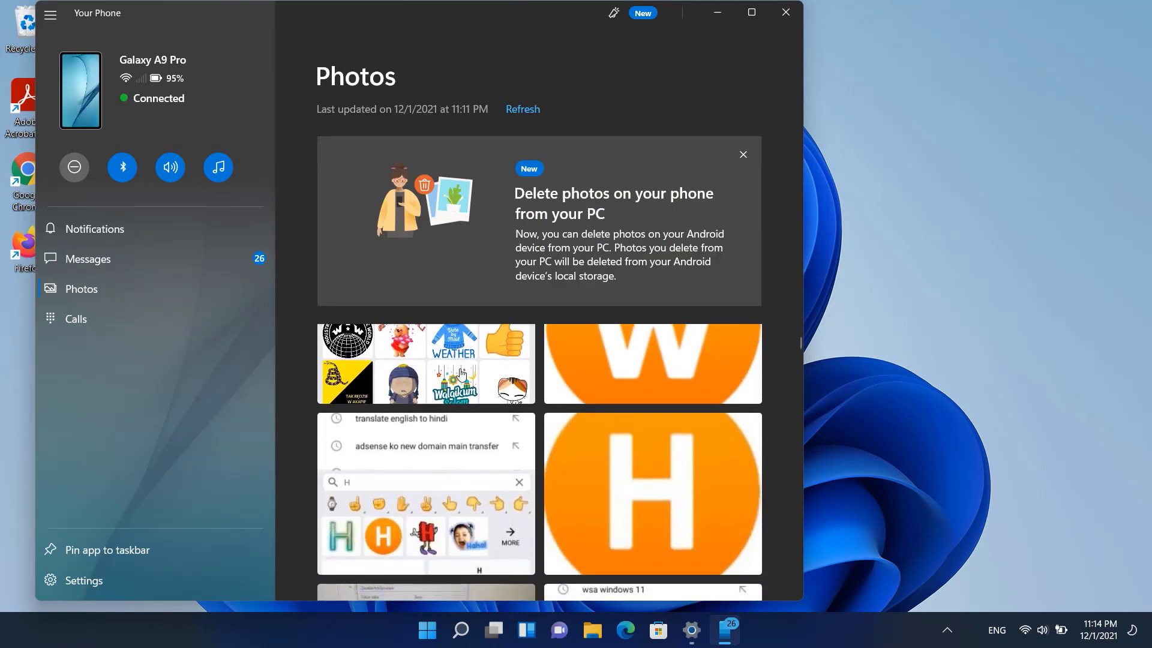
scroll(461, 373, down, 2)
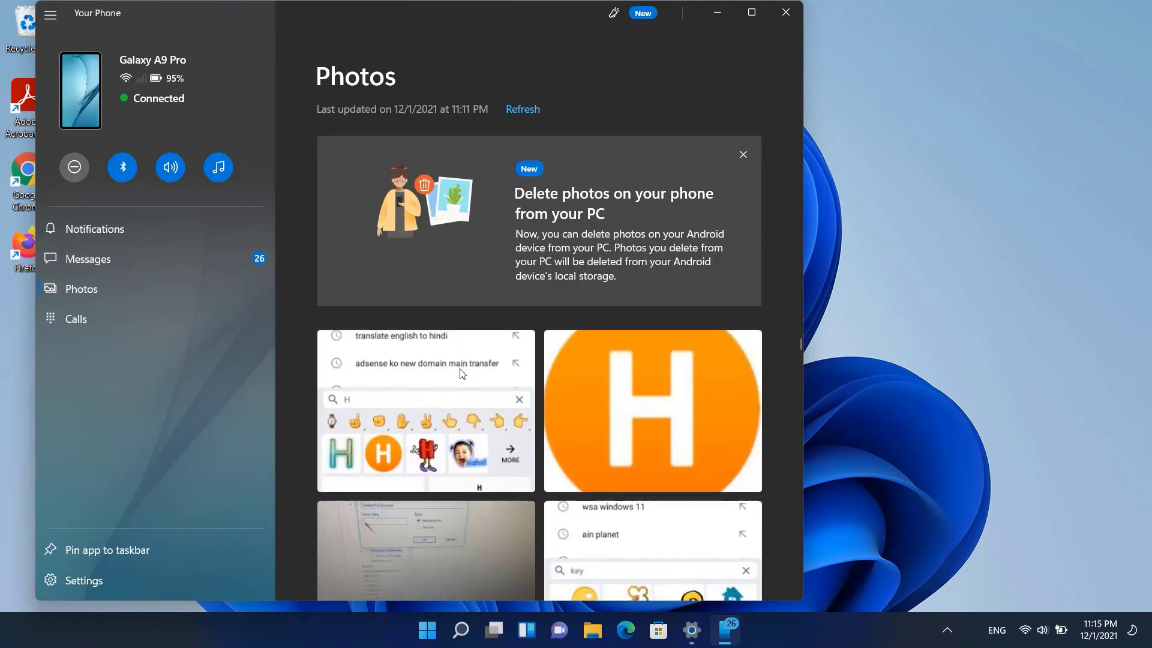
click(84, 317)
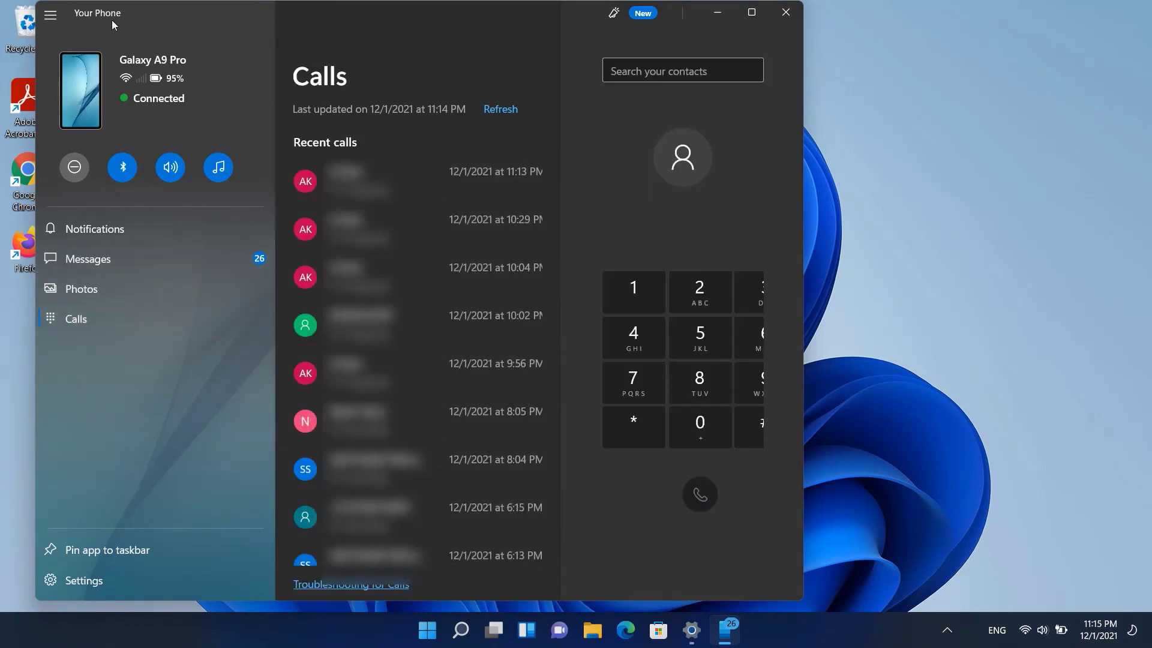
Close the Your Phone app, restore the minimized Settings window, and close it as well.
click(786, 12)
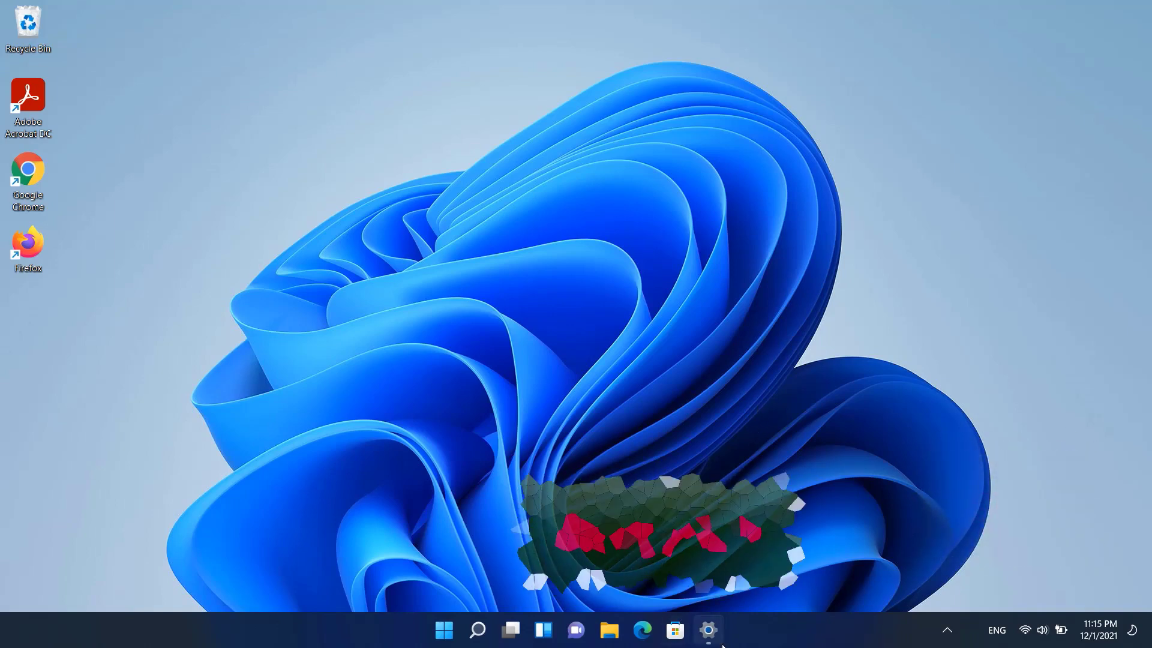
click(708, 630)
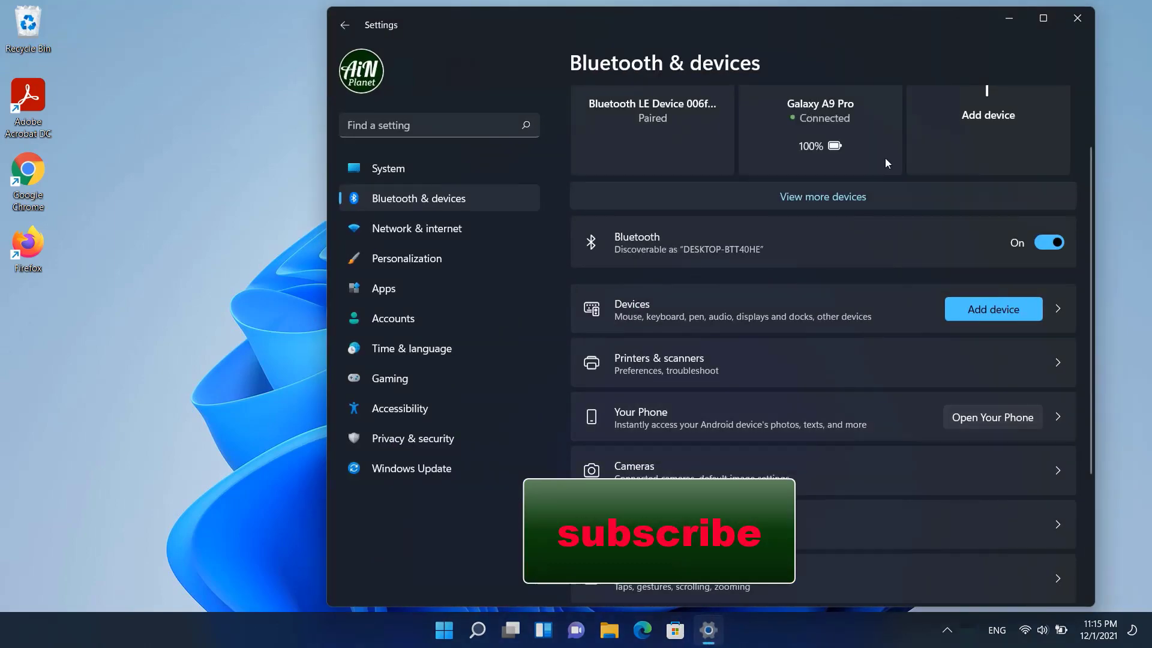
click(1077, 18)
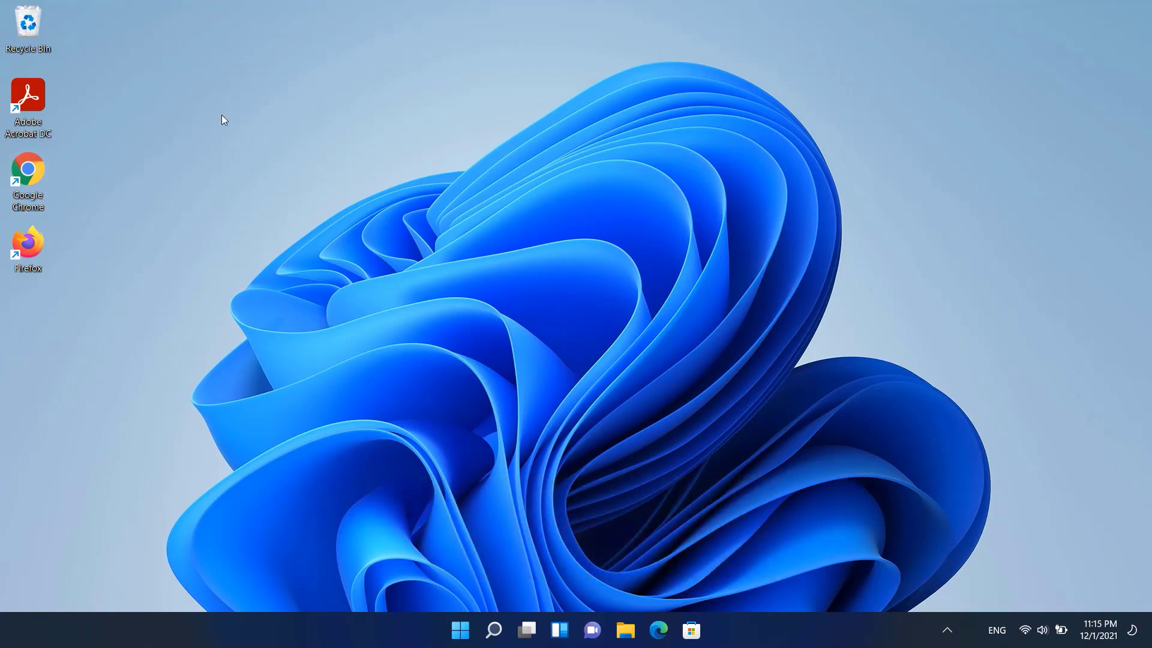